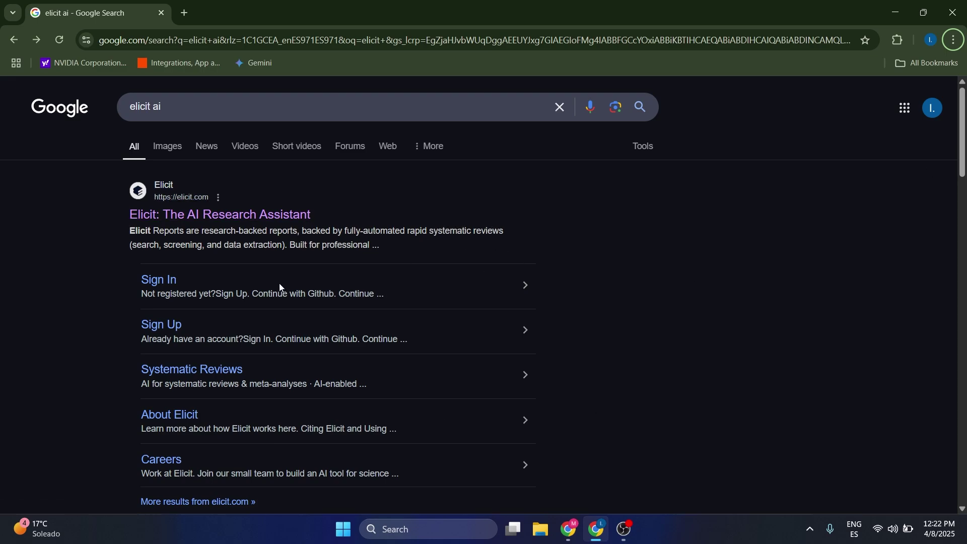
# Open the Elicit website from the search results and sign up with Google.
pyautogui.click(163, 216)
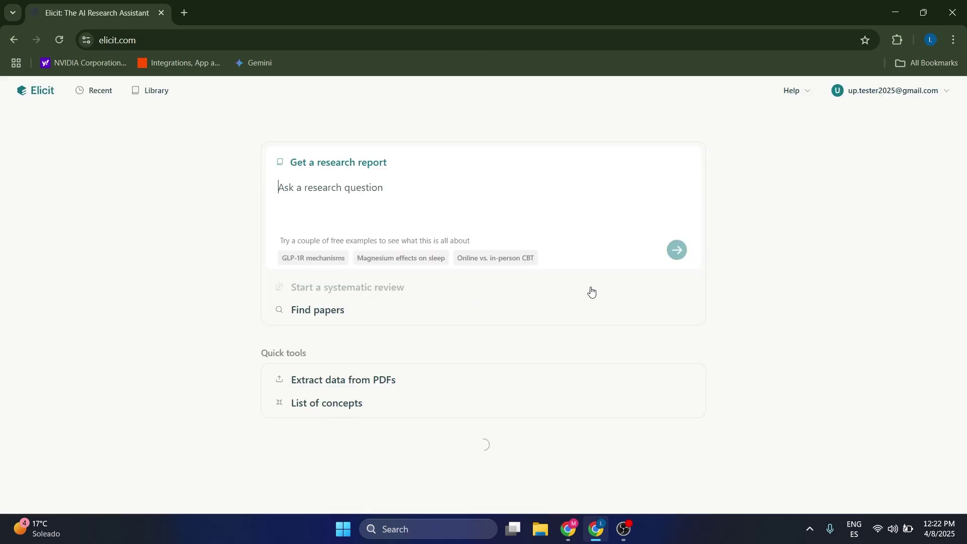
pyautogui.scroll(-3, 425, 312)
pyautogui.scroll(2, 418, 276)
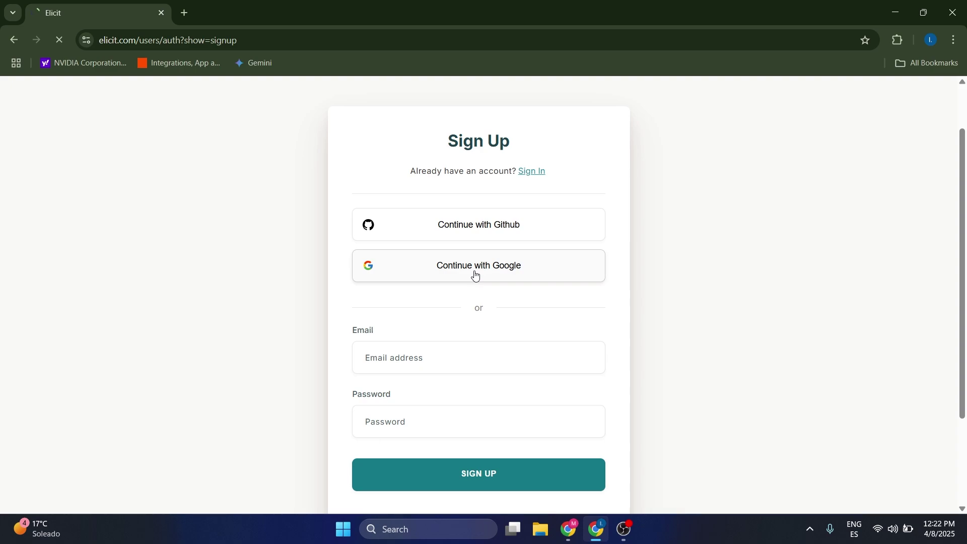
pyautogui.click(475, 275)
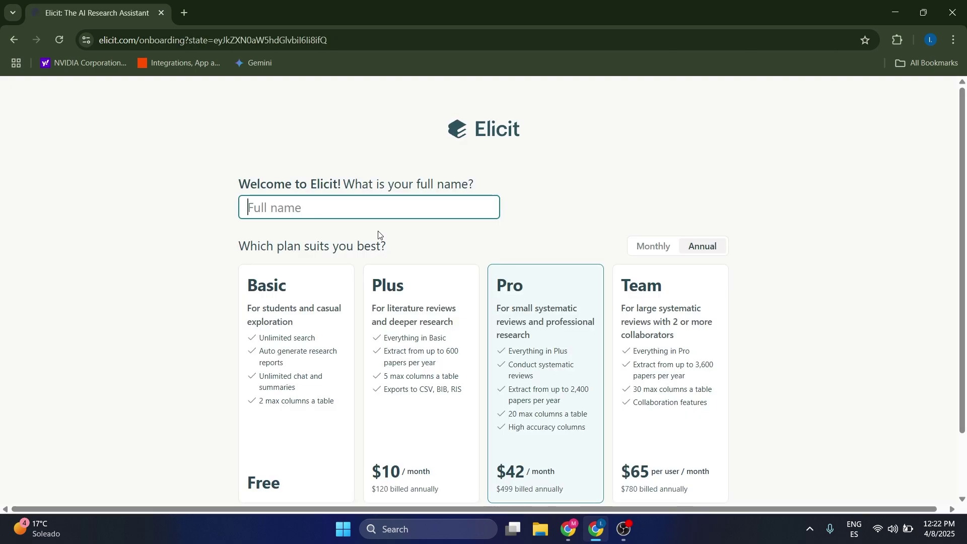
# Enter your full name and choose the free Basic plan.
pyautogui.write('I. Tester')
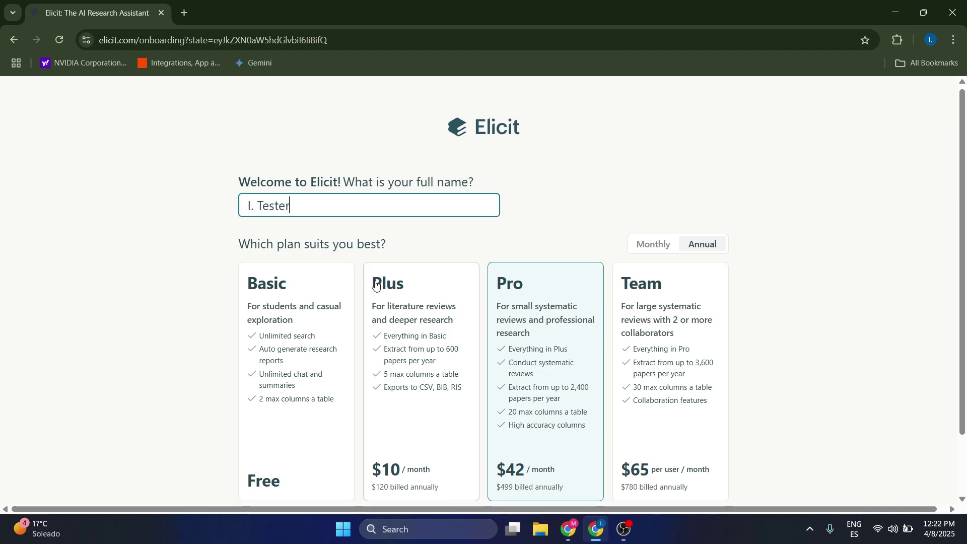
pyautogui.scroll(-1, 388, 337)
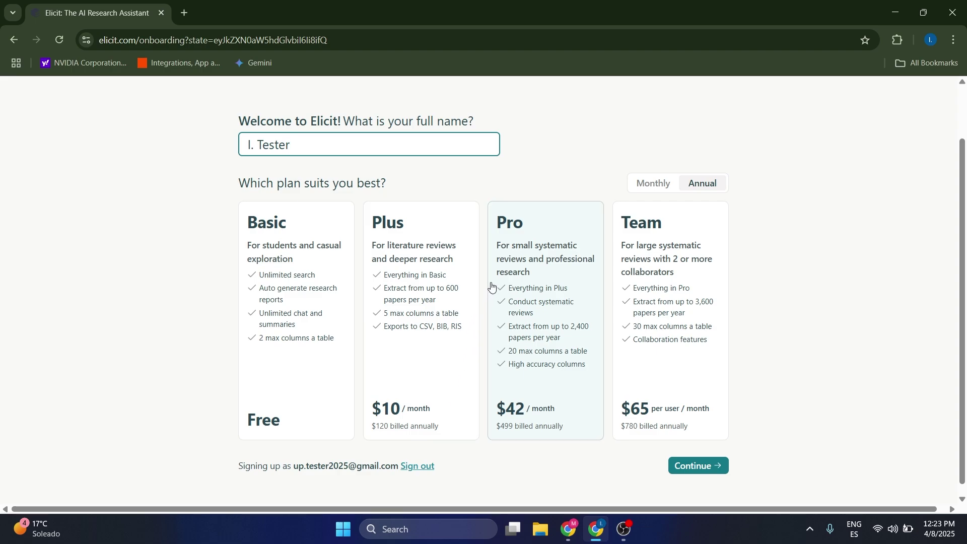
pyautogui.click(420, 326)
pyautogui.press('Left')
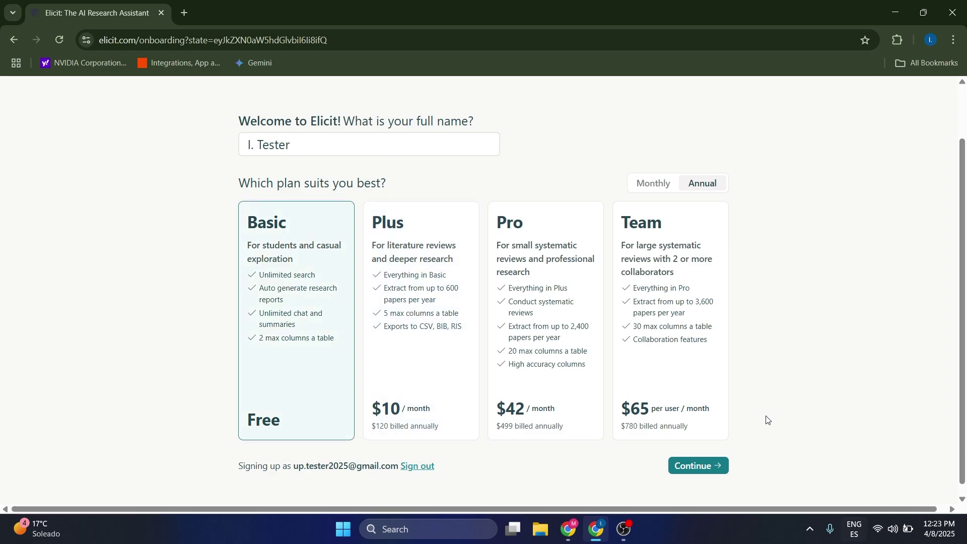
# Finish onboarding, then enter 'What are the impacts of climate change on coral reef' as the report question.
pyautogui.click(697, 466)
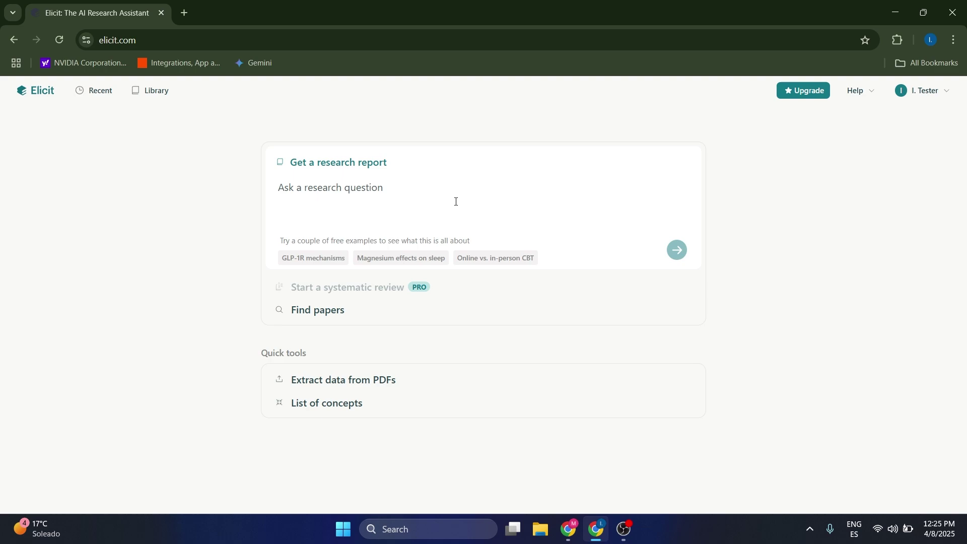
pyautogui.write('What ')
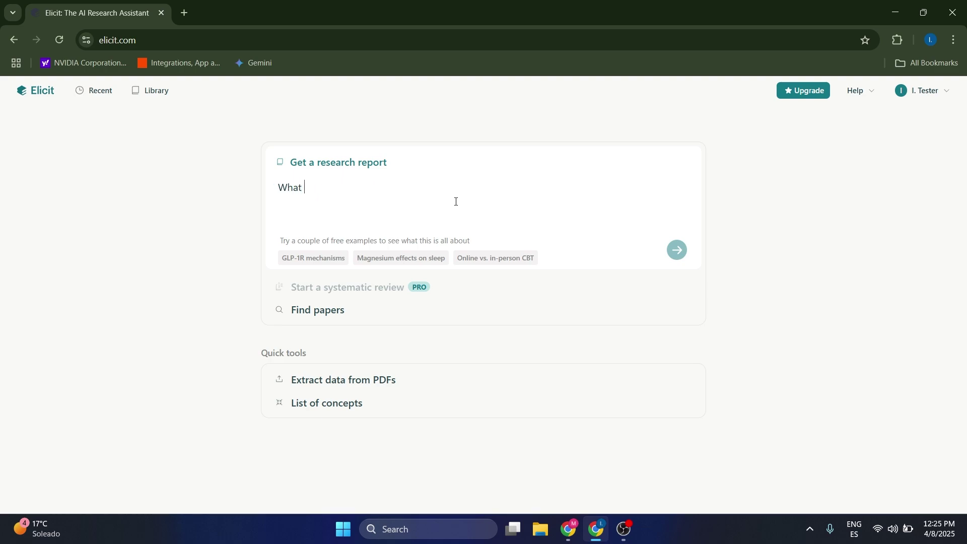
pyautogui.write('are the impacts of climate change on coral reefs?')
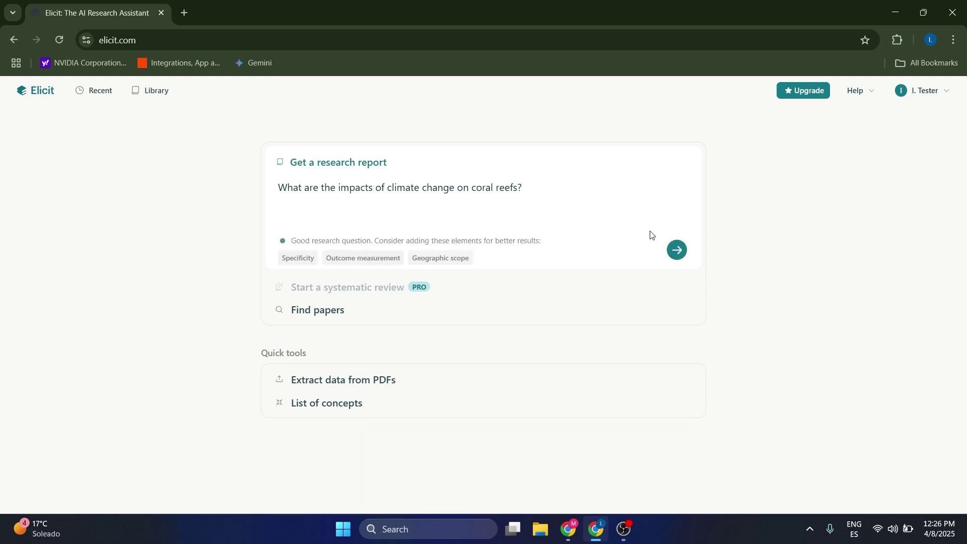
# Submit the coral reef question and generate the report with the Fast option.
pyautogui.click(676, 251)
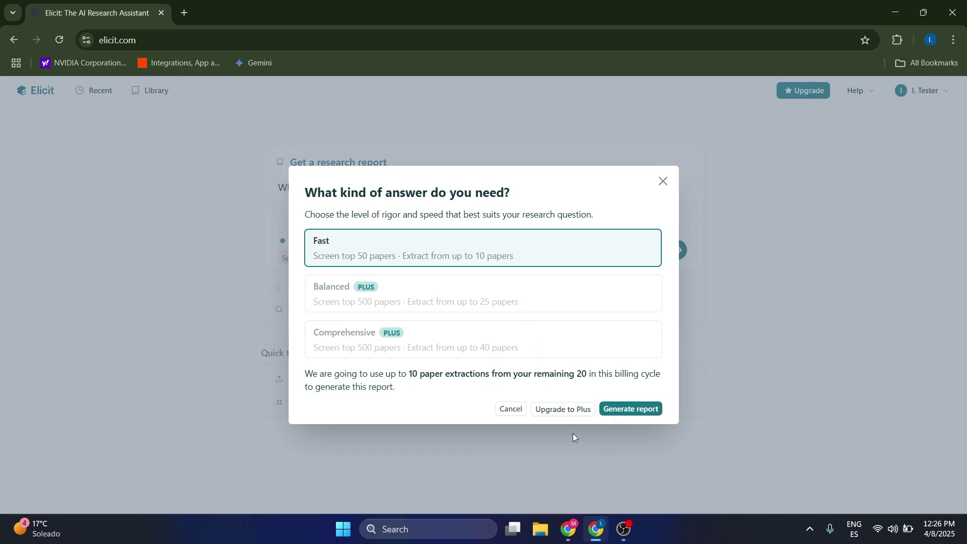
pyautogui.click(642, 413)
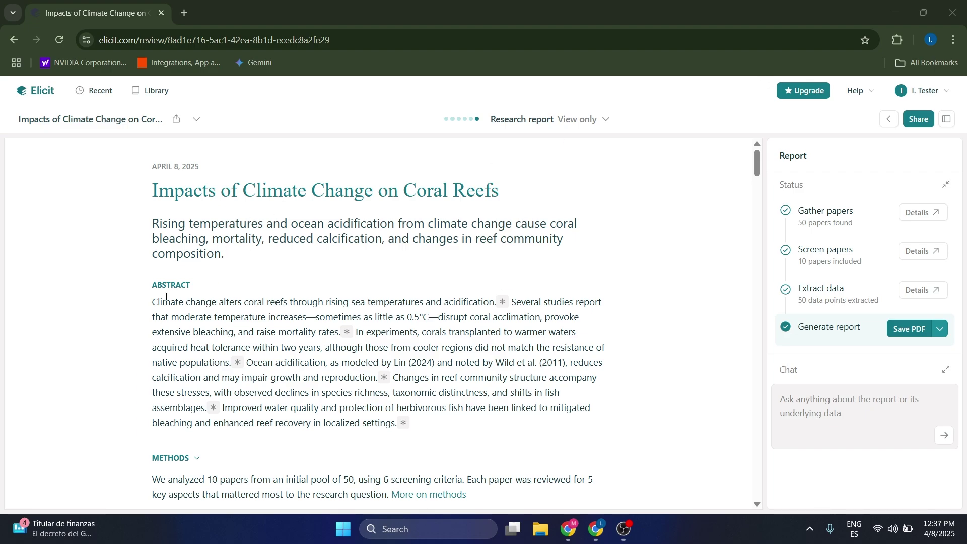
# Scroll through the generated coral reef report toward the Screen papers details.
pyautogui.moveTo(760, 163); pyautogui.dragTo(719, 135)
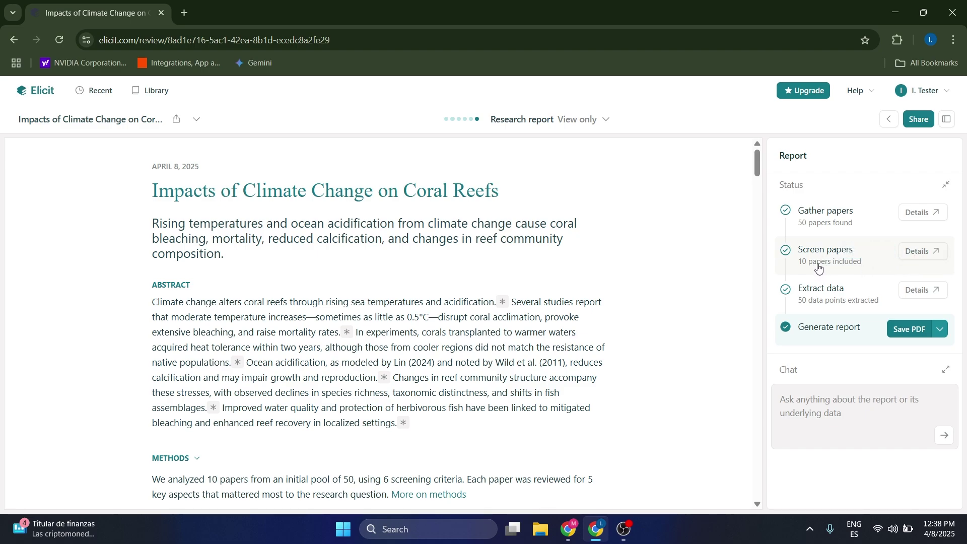
pyautogui.click(918, 252)
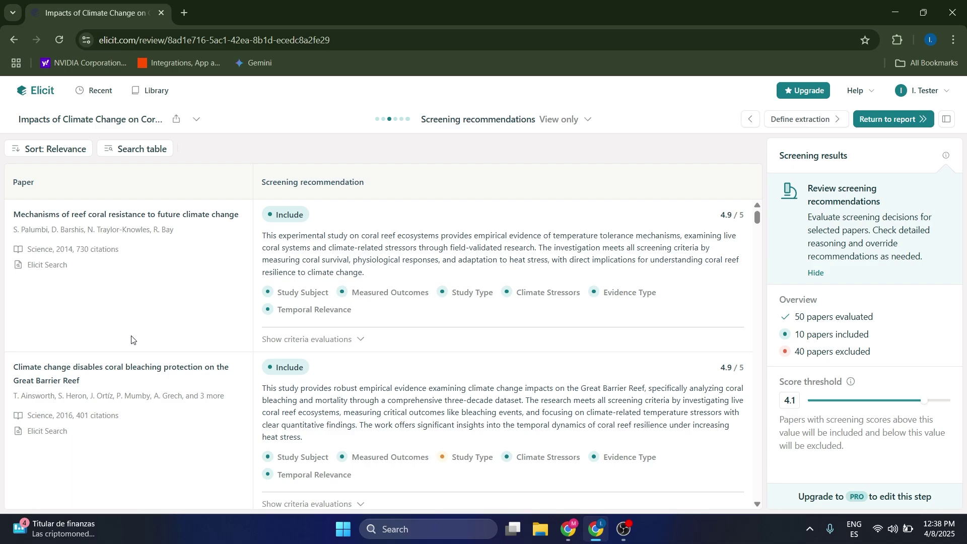
pyautogui.click(135, 219)
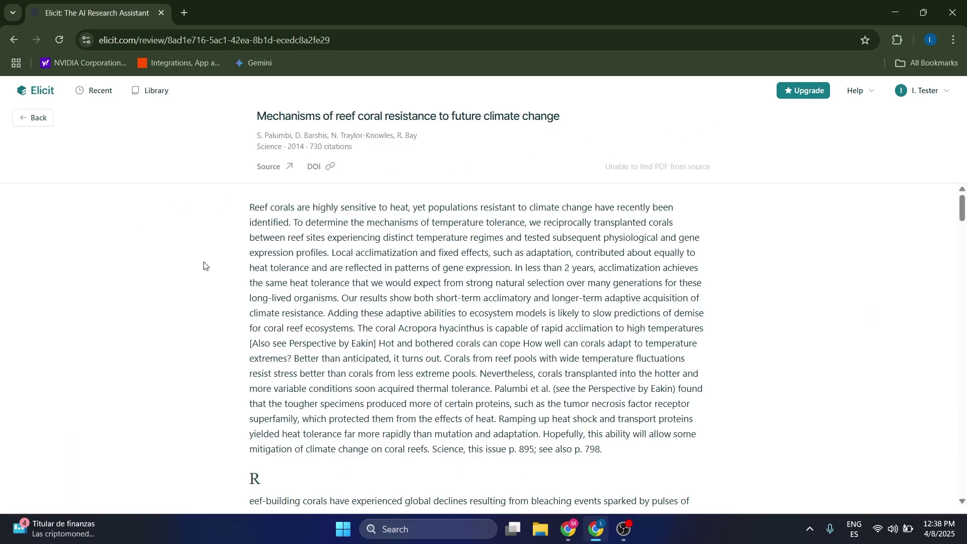
pyautogui.scroll(-5, 226, 282)
pyautogui.scroll(5, 351, 337)
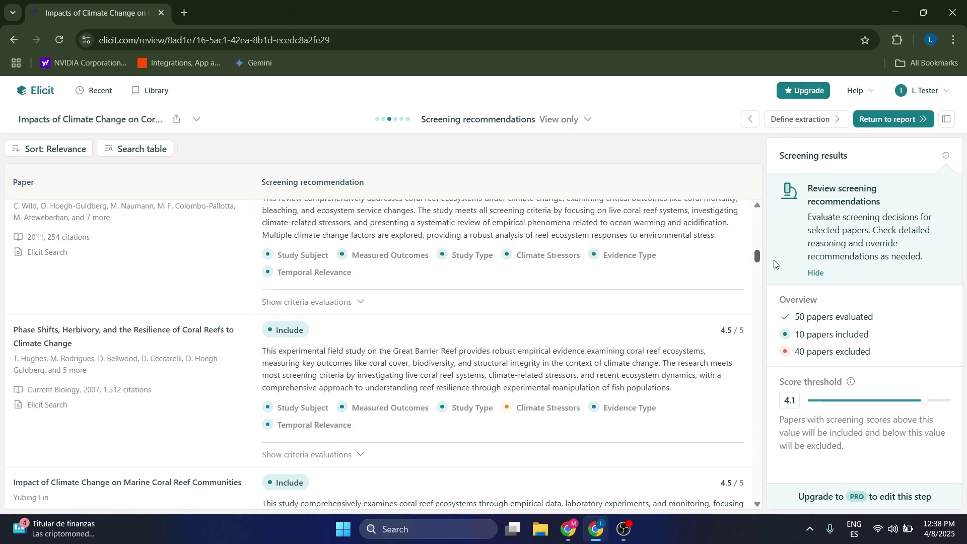
pyautogui.moveTo(774, 263); pyautogui.dragTo(778, 287)
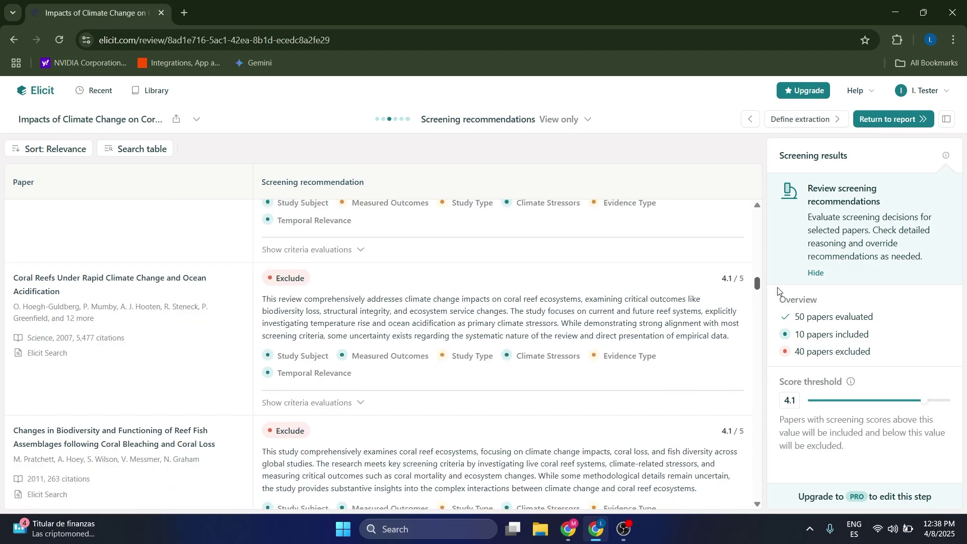
pyautogui.scroll(-5, 778, 287)
pyautogui.scroll(3, 778, 292)
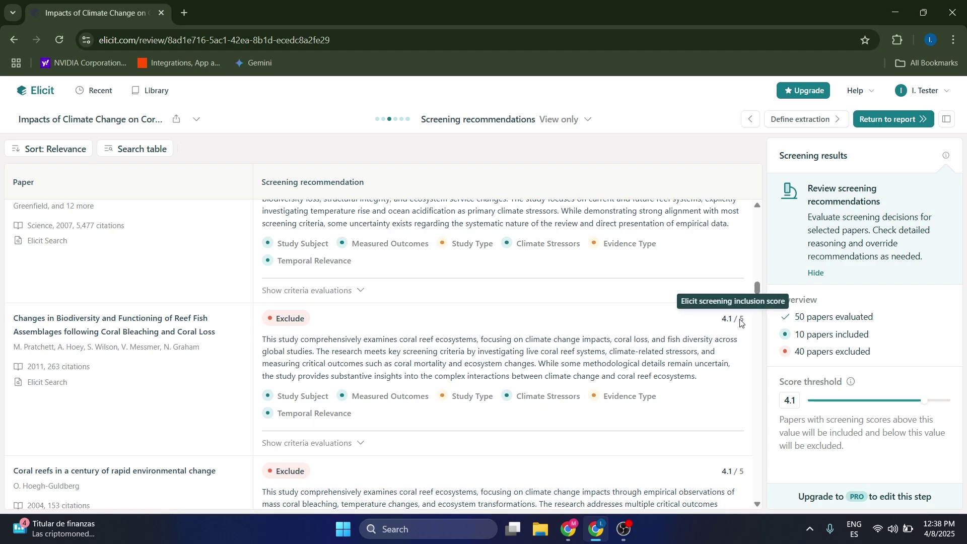
pyautogui.scroll(1, 566, 297)
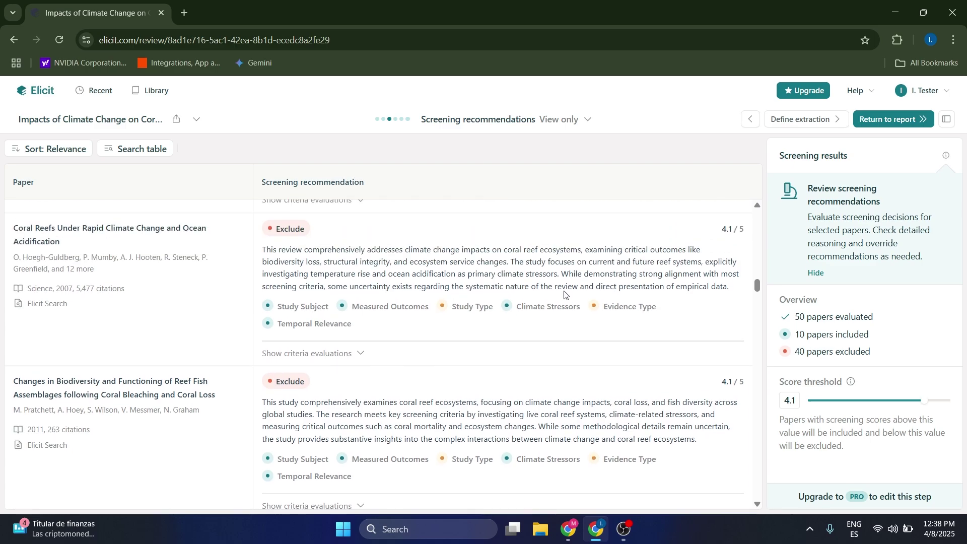
pyautogui.moveTo(758, 285); pyautogui.dragTo(795, 233)
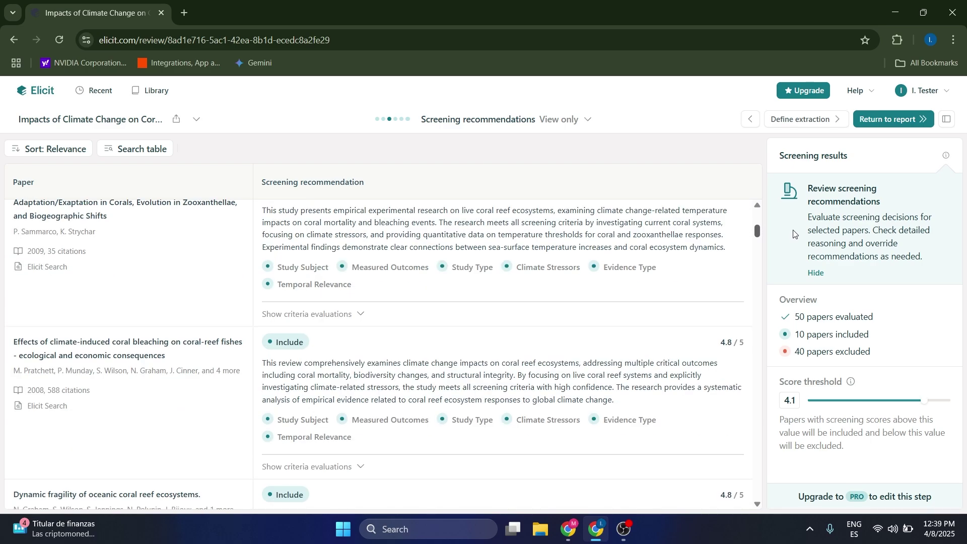
pyautogui.scroll(-12, 577, 373)
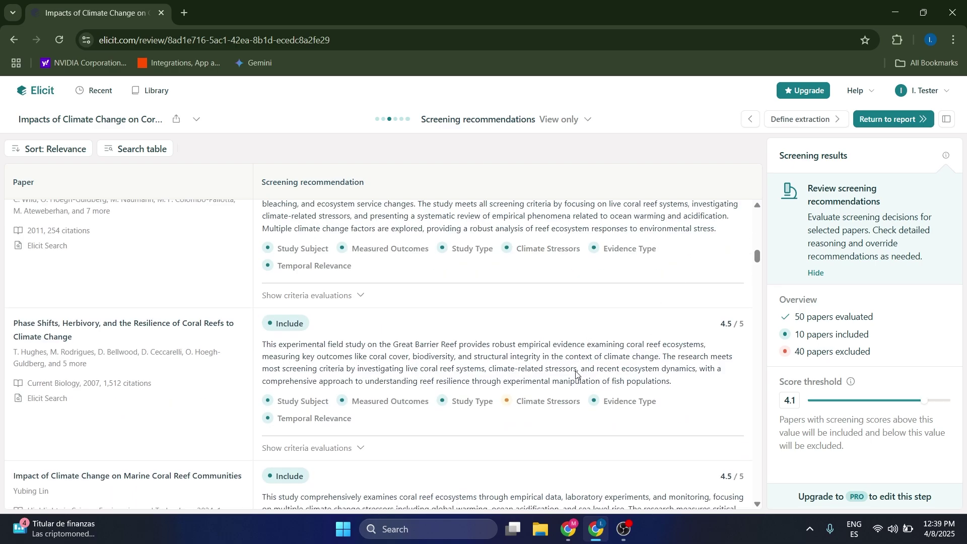
pyautogui.scroll(2, 407, 336)
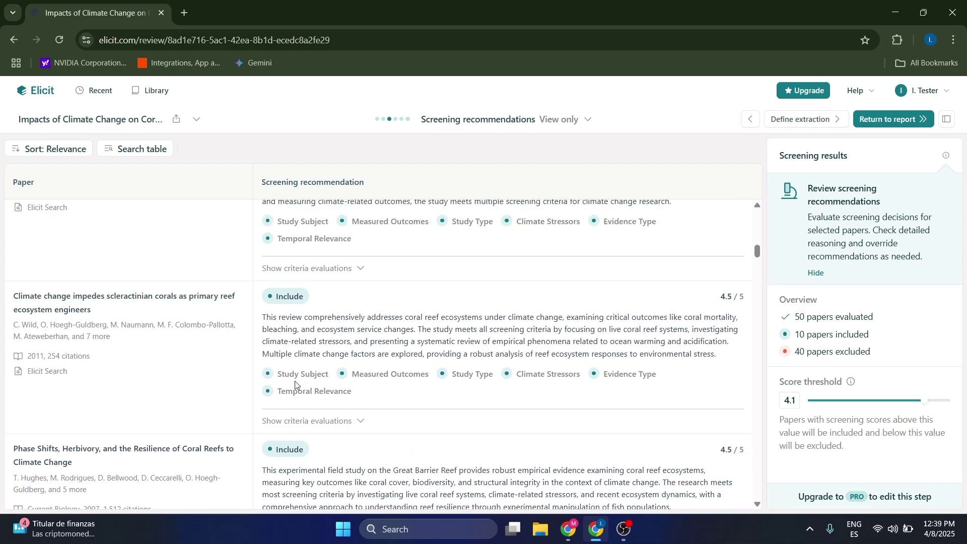
pyautogui.scroll(-5, 460, 374)
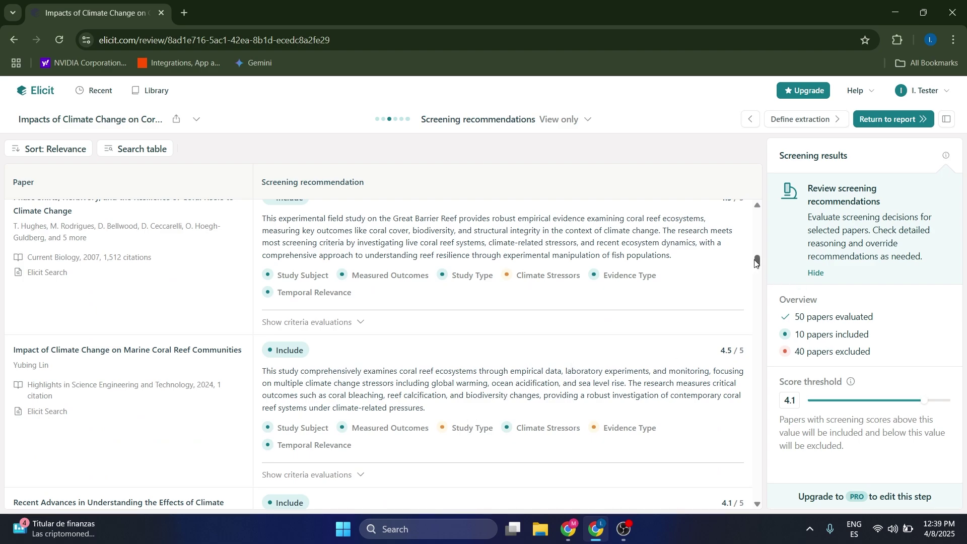
pyautogui.moveTo(757, 262); pyautogui.dragTo(761, 311)
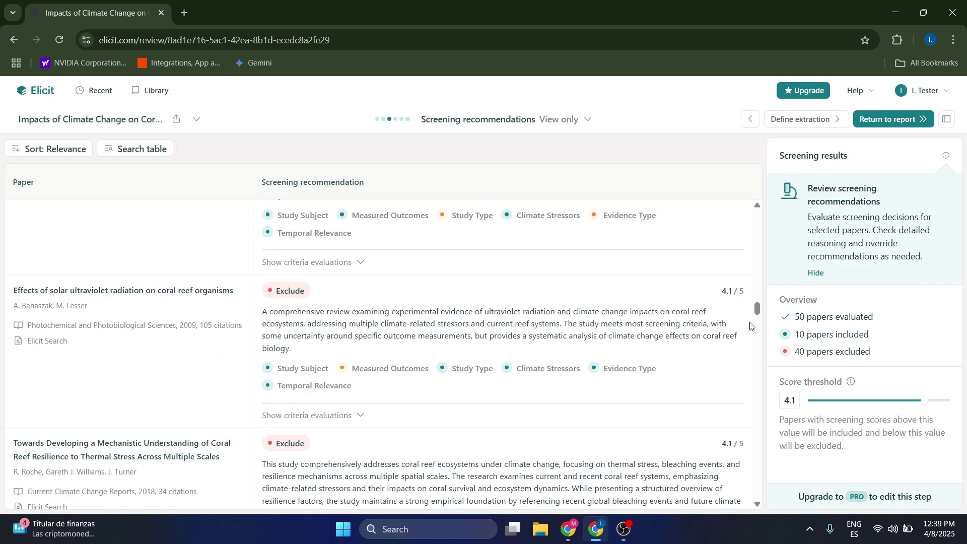
pyautogui.moveTo(761, 311); pyautogui.dragTo(779, 130)
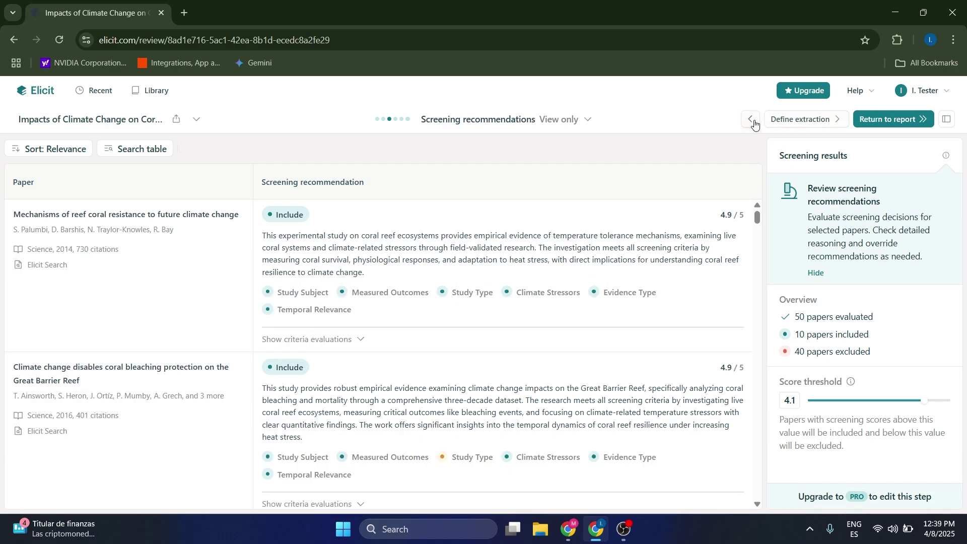
# Leave the screening recommendations page and return to the coral reef research report.
pyautogui.click(889, 120)
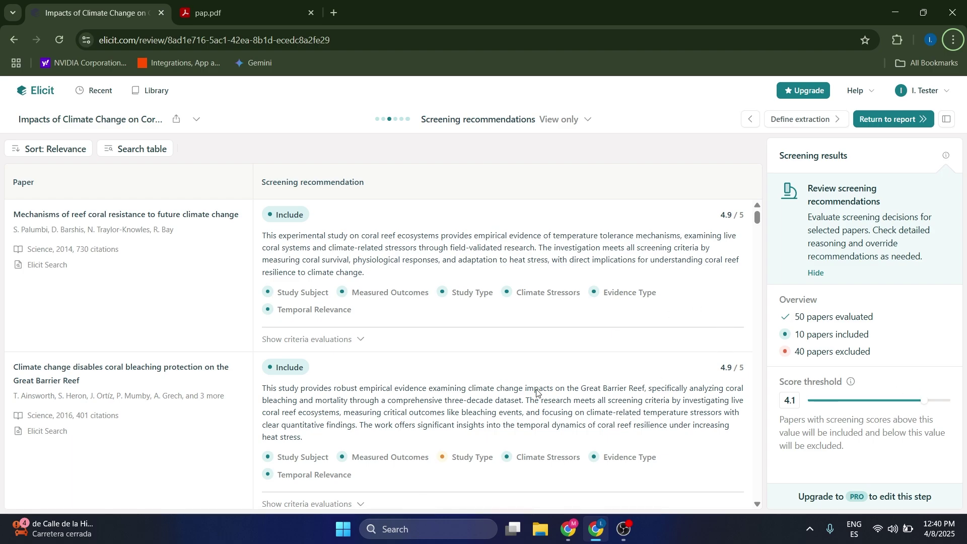
pyautogui.click(924, 403)
pyautogui.click(887, 120)
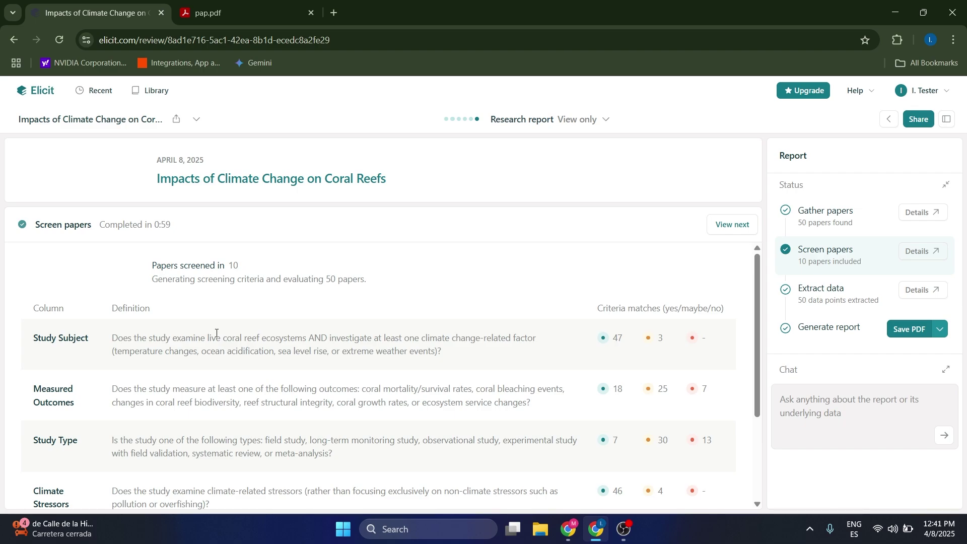
# Ask the report chat 'What are the effect sizes reported in studies for the climate change on coral reefs?' and read the answer.
pyautogui.click(819, 437)
pyautogui.write('What a')
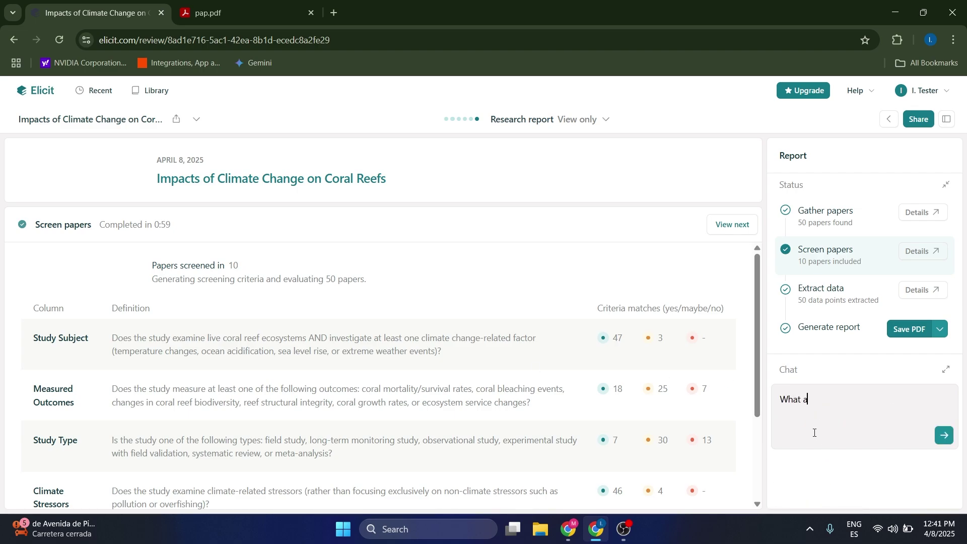
pyautogui.write('re the effect sizes reported in srtud')
pyautogui.press('BackSpace')
pyautogui.press('BackSpace')
pyautogui.press('BackSpace')
pyautogui.press('BackSpace')
pyautogui.write('tu')
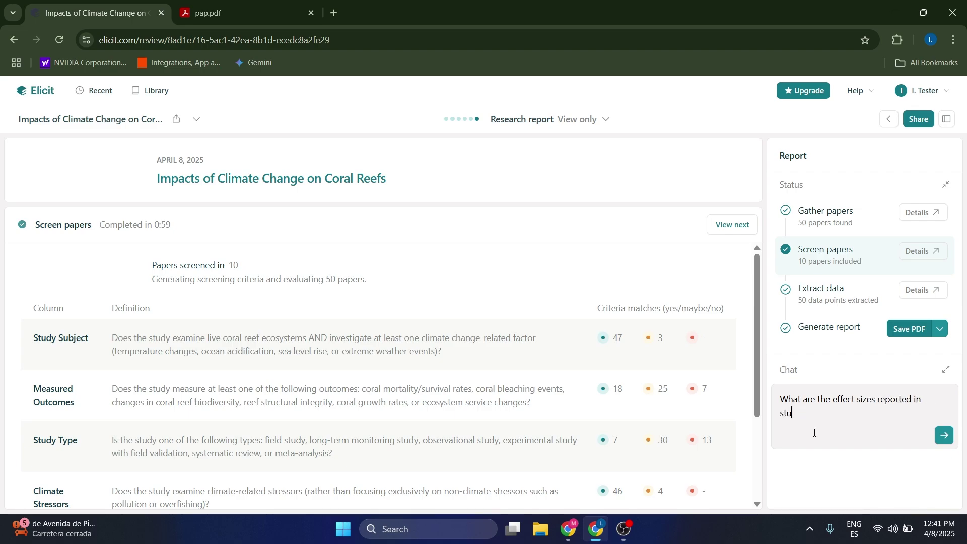
pyautogui.write('dies for the climate change on coral reefs?')
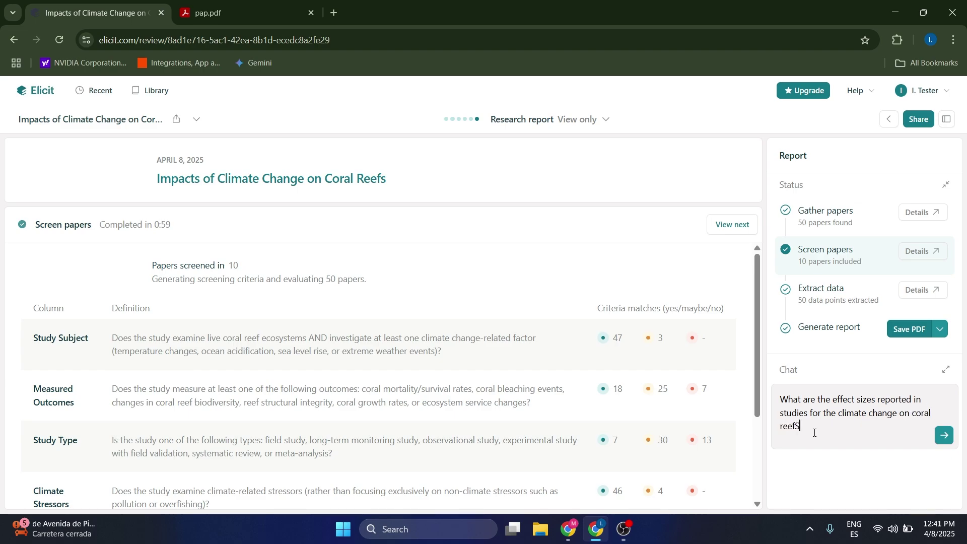
pyautogui.click(943, 435)
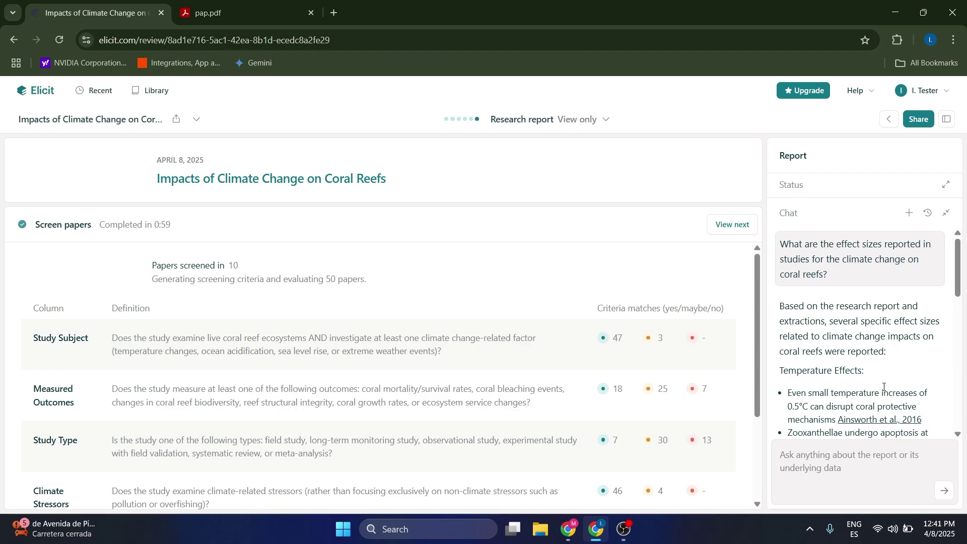
pyautogui.scroll(-1, 896, 375)
pyautogui.scroll(1, 897, 373)
pyautogui.scroll(-15, 880, 323)
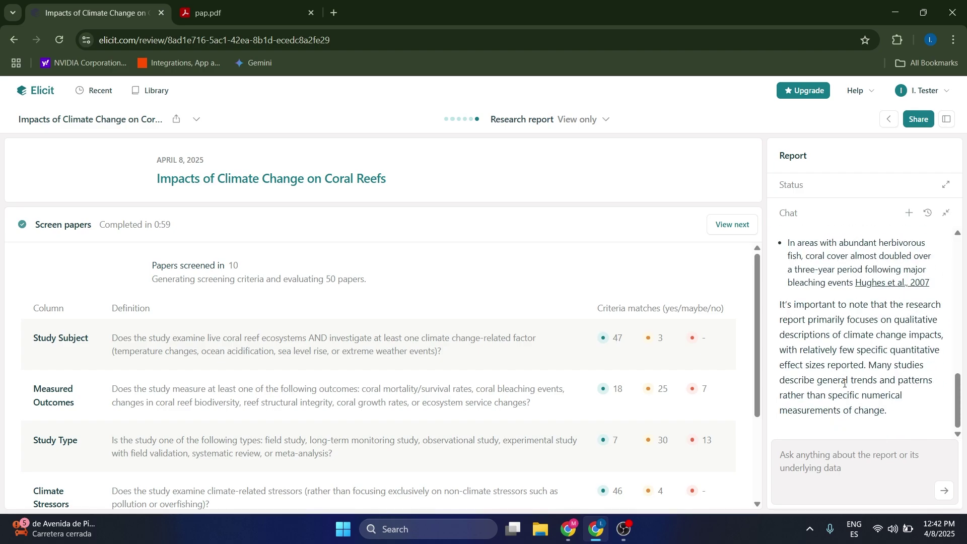
pyautogui.scroll(6, 839, 386)
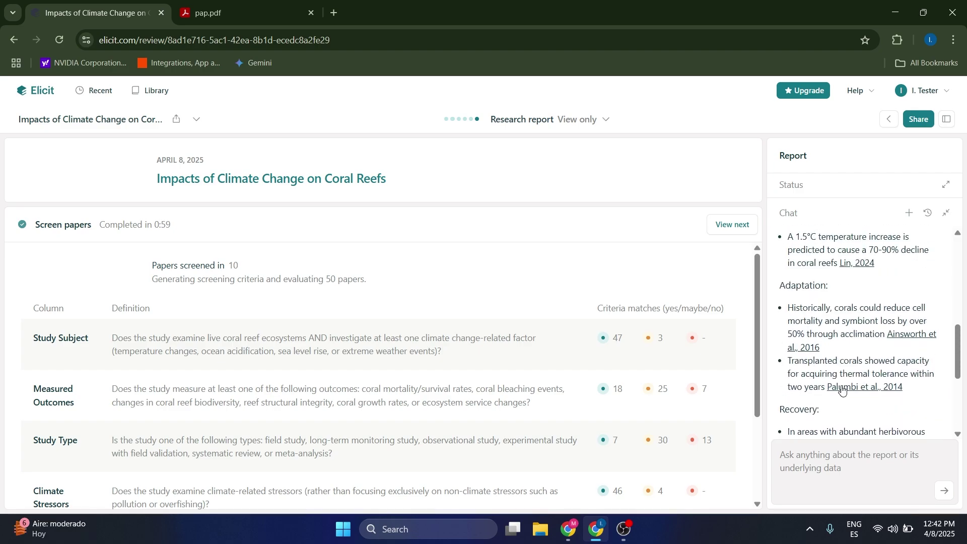
pyautogui.scroll(-5, 844, 328)
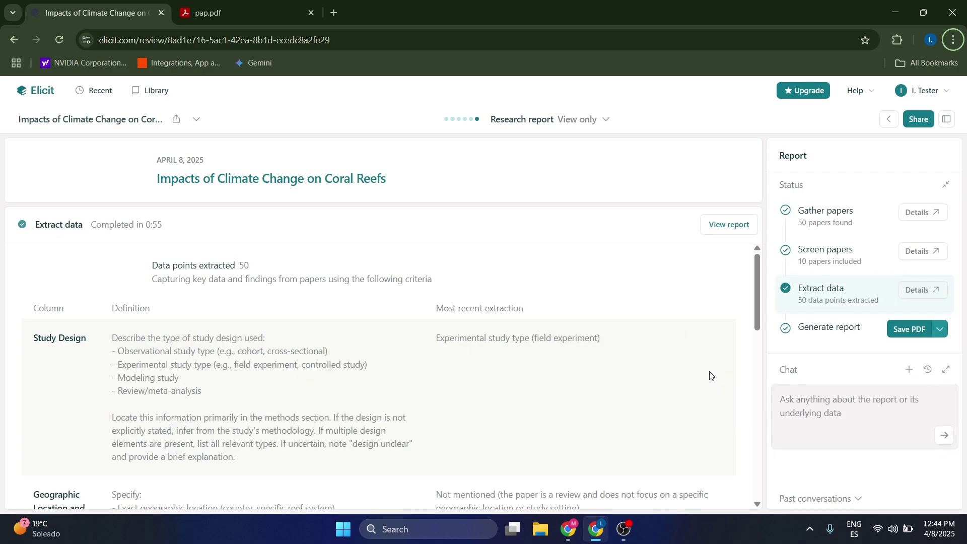
# Check the report's Save PDF export formats, then return to the Elicit home page.
pyautogui.click(941, 331)
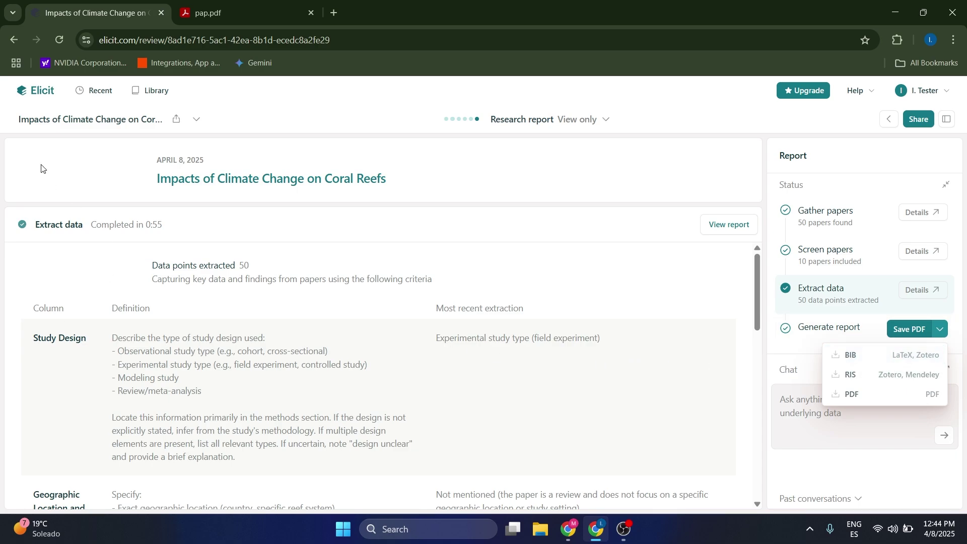
pyautogui.click(29, 90)
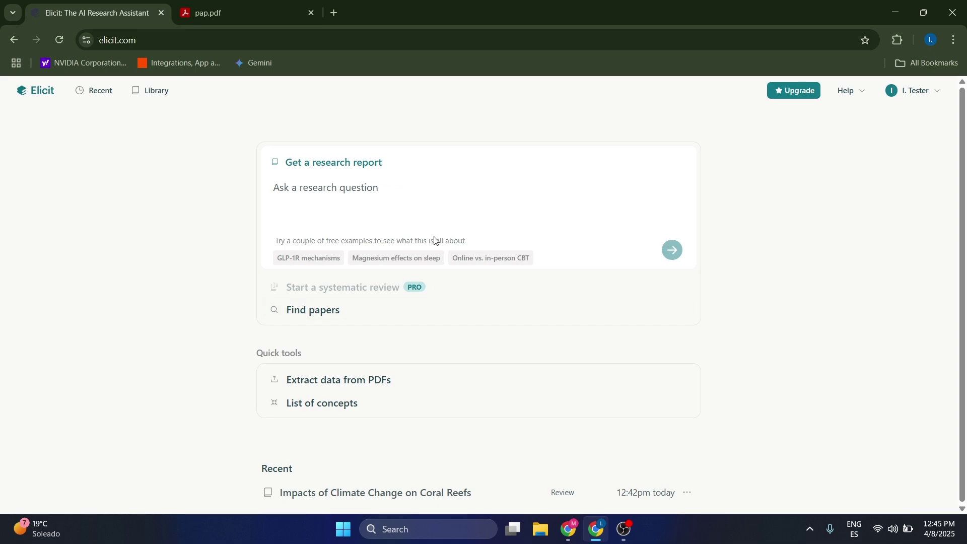
# Switch between Find papers and Get a research report, settling on the Find papers search.
pyautogui.click(322, 316)
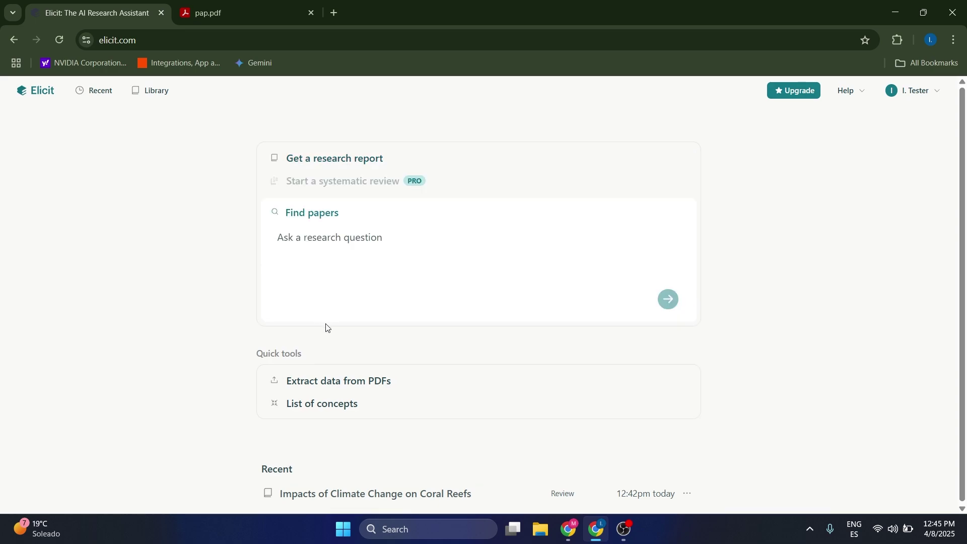
pyautogui.click(335, 160)
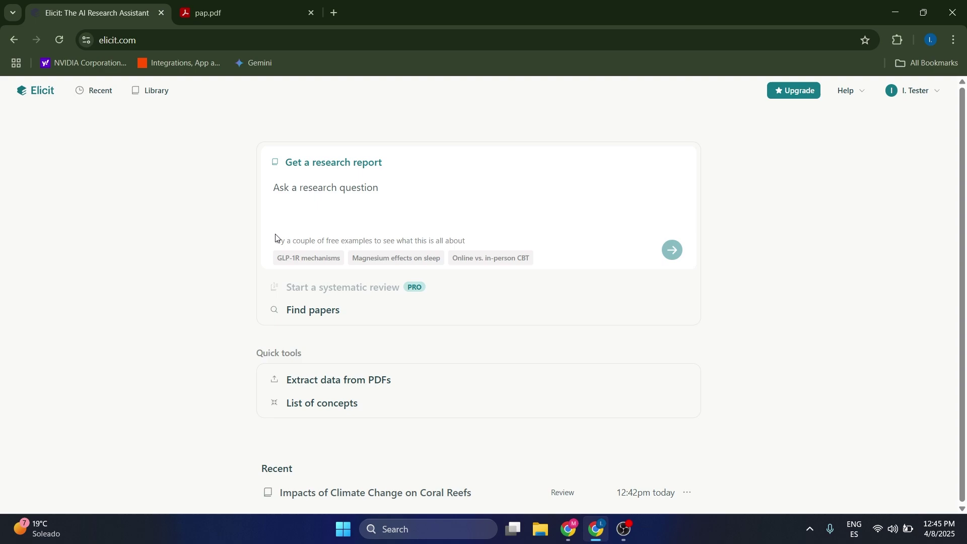
pyautogui.click(311, 316)
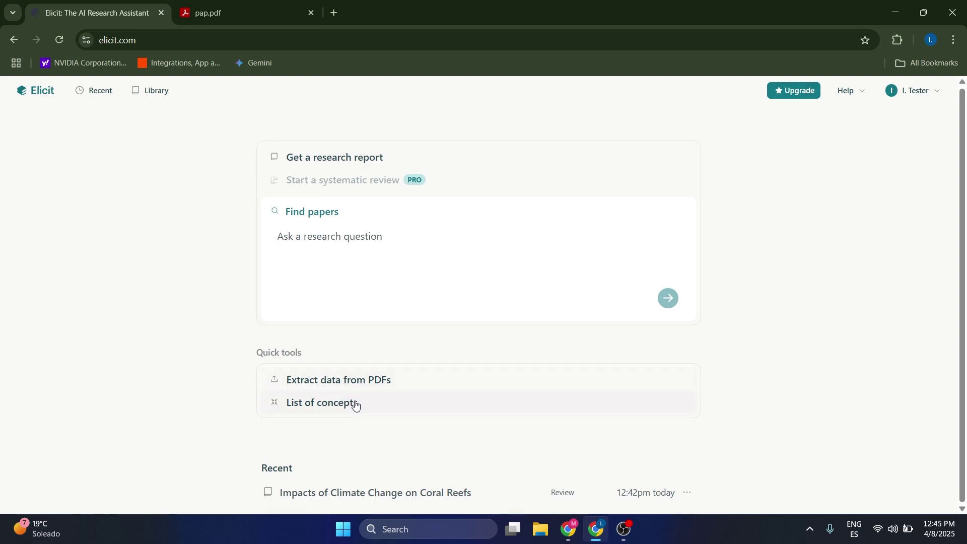
# Open the Extract data from PDFs tool, view the Upgrade to Plus offer, and dismiss it.
pyautogui.click(331, 386)
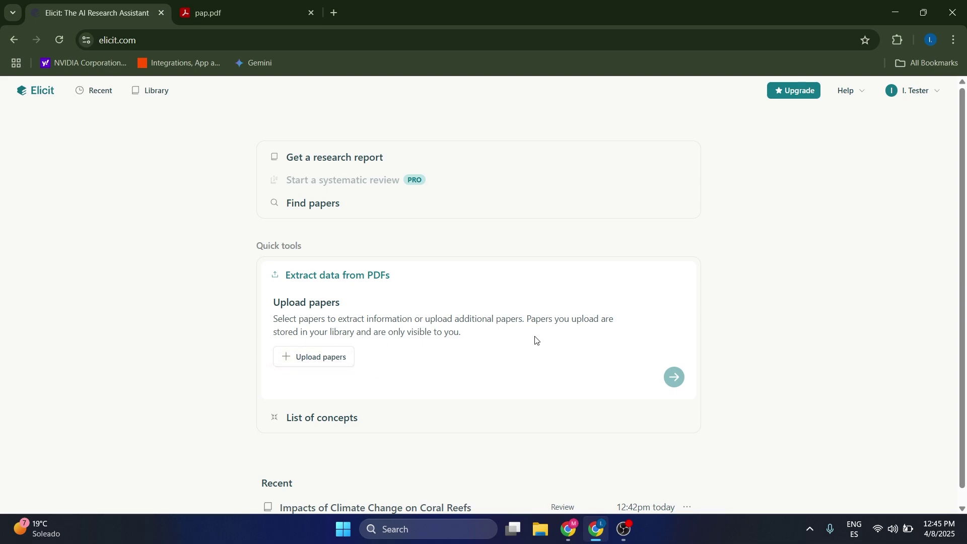
pyautogui.scroll(-1, 340, 430)
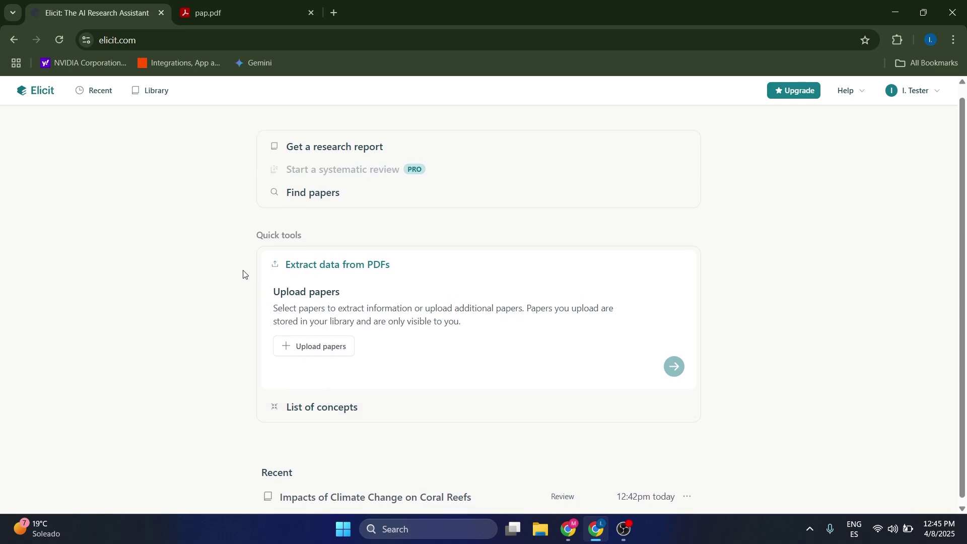
pyautogui.scroll(1, 243, 275)
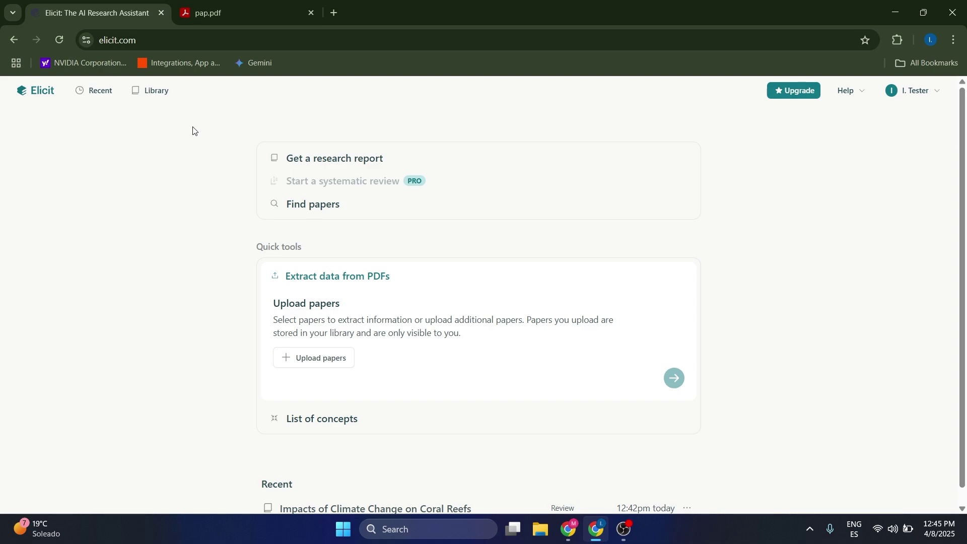
pyautogui.scroll(-1, 751, 284)
pyautogui.scroll(1, 829, 348)
pyautogui.click(789, 94)
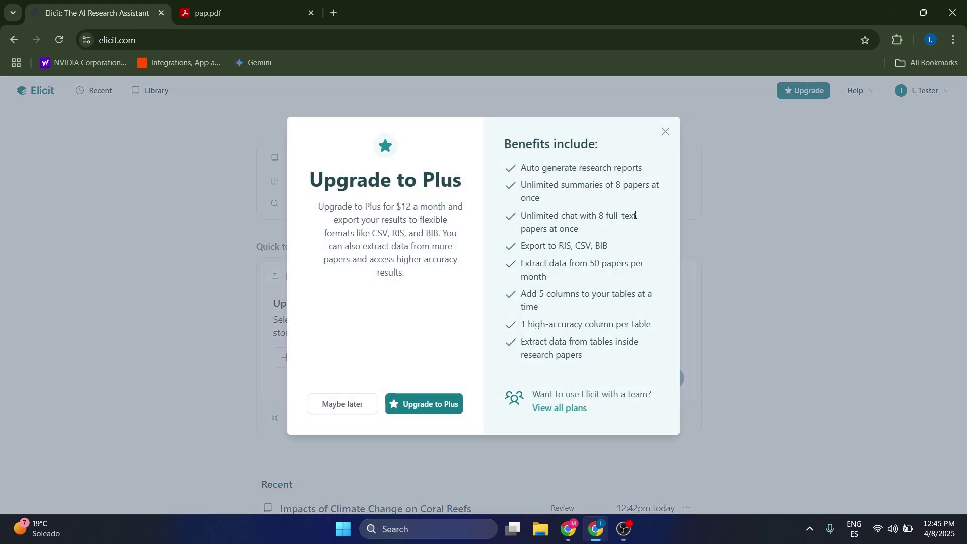
pyautogui.click(666, 132)
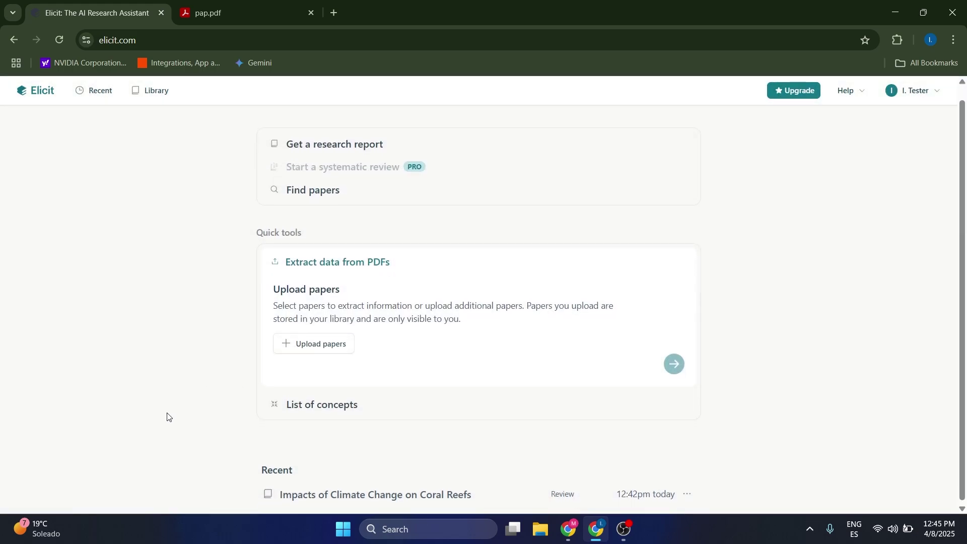